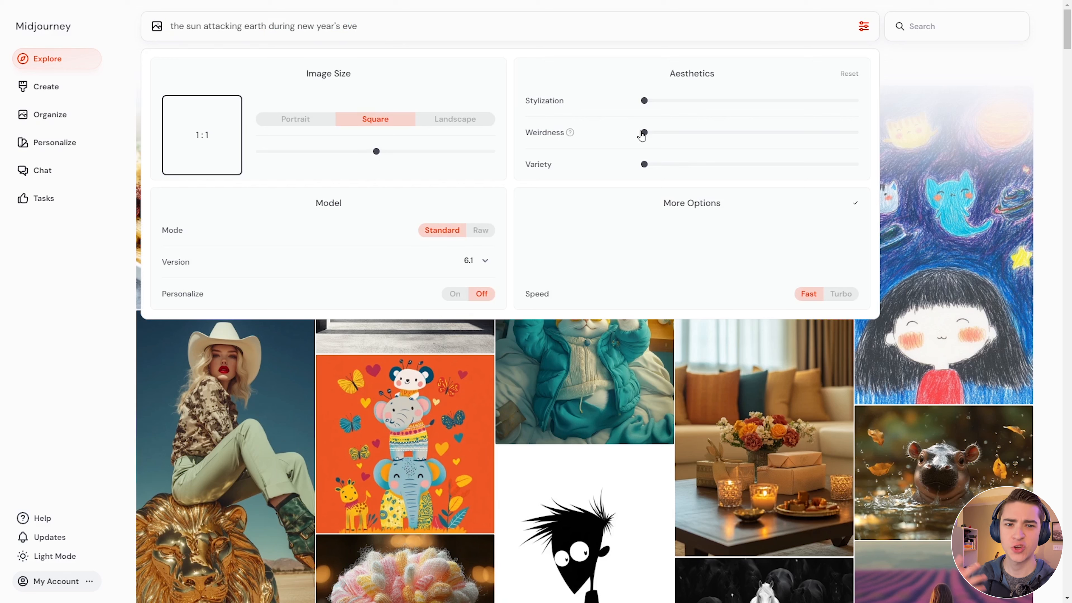
# Step: Try a higher Weirdness value for the prompt about the sun attacking earth during new year's eve
pyautogui.moveTo(644, 132); pyautogui.dragTo(684, 132)
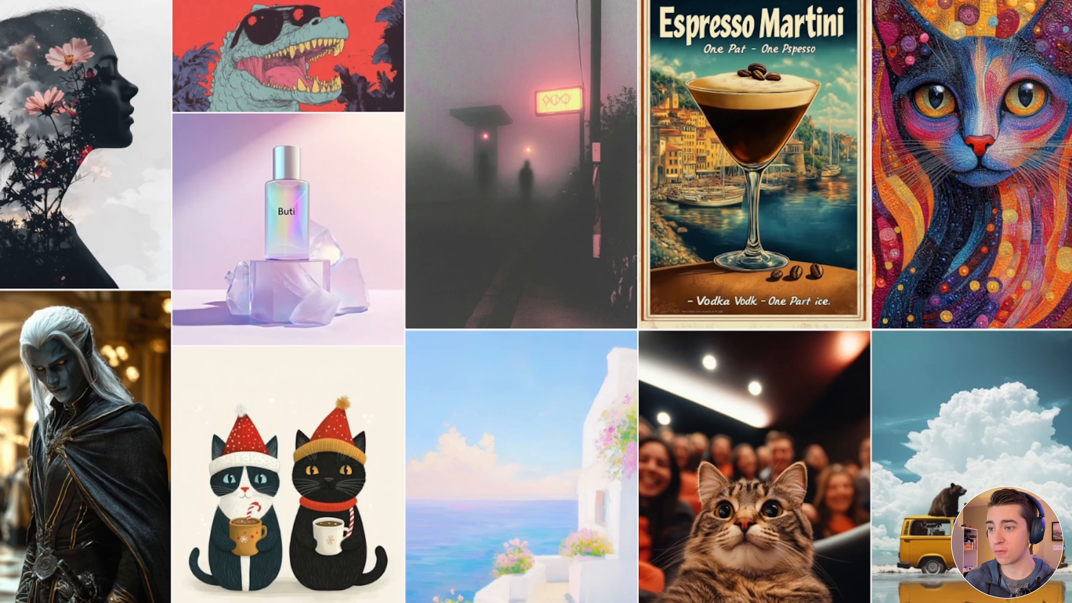
# Step: Browse the community images in the Explore gallery
pyautogui.scroll(-4, 114, 74)
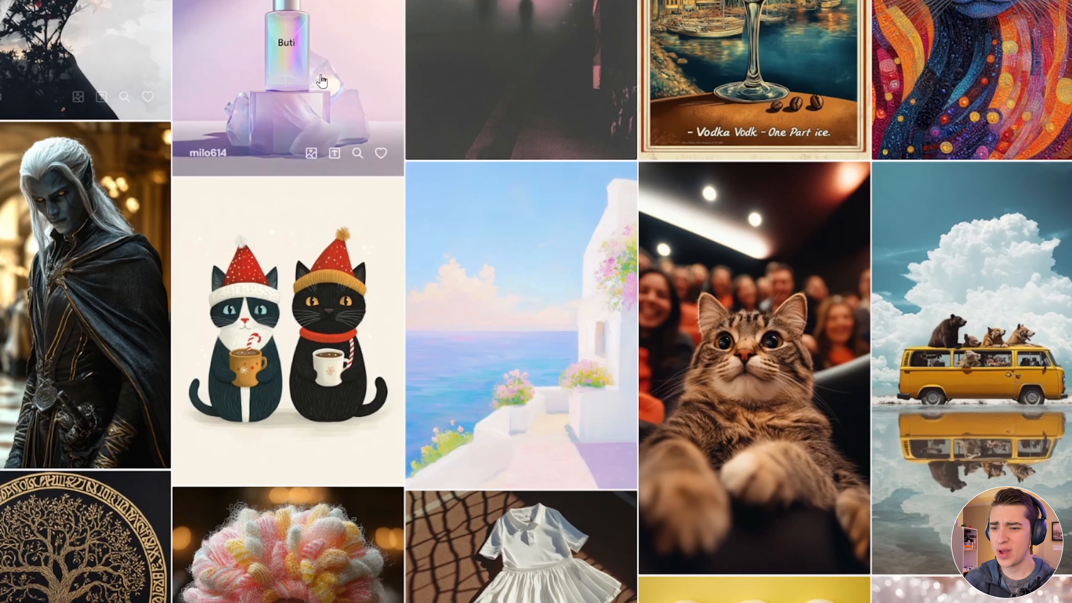
pyautogui.scroll(-8, 527, 274)
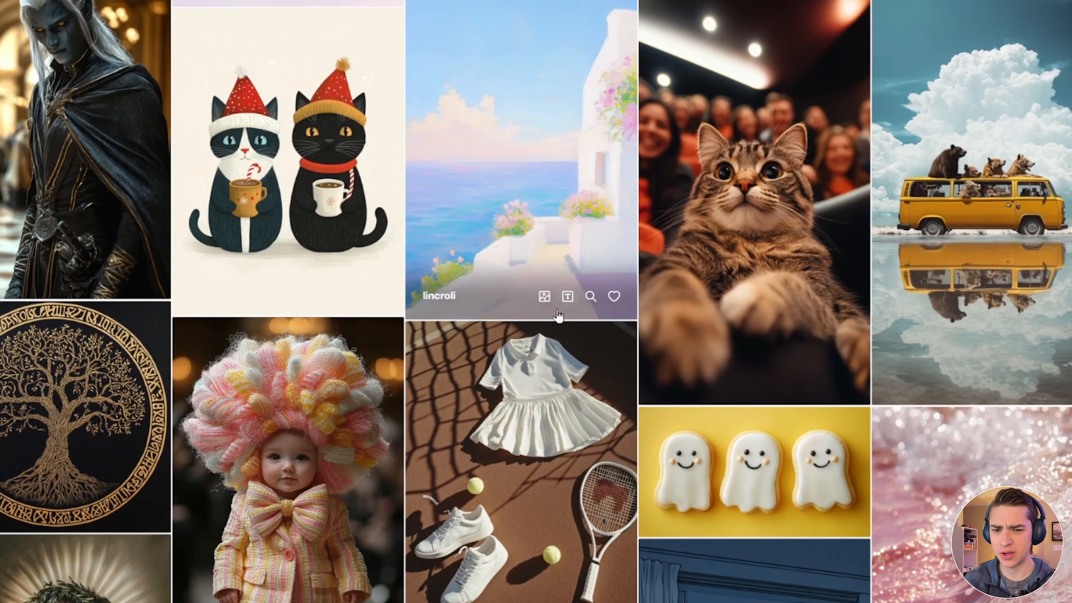
pyautogui.scroll(4, 759, 190)
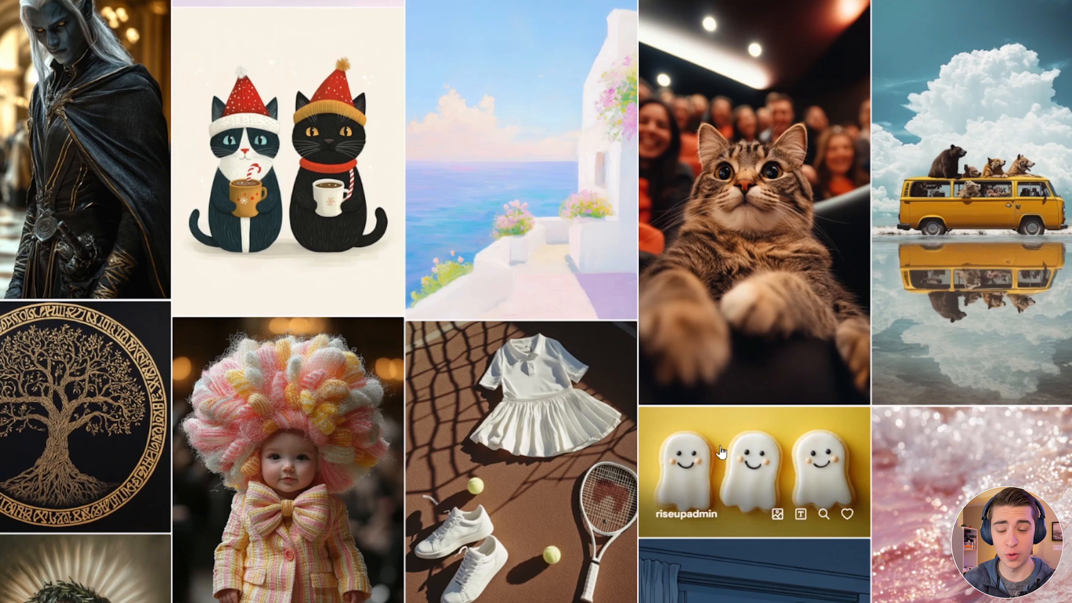
pyautogui.scroll(-5, 444, 112)
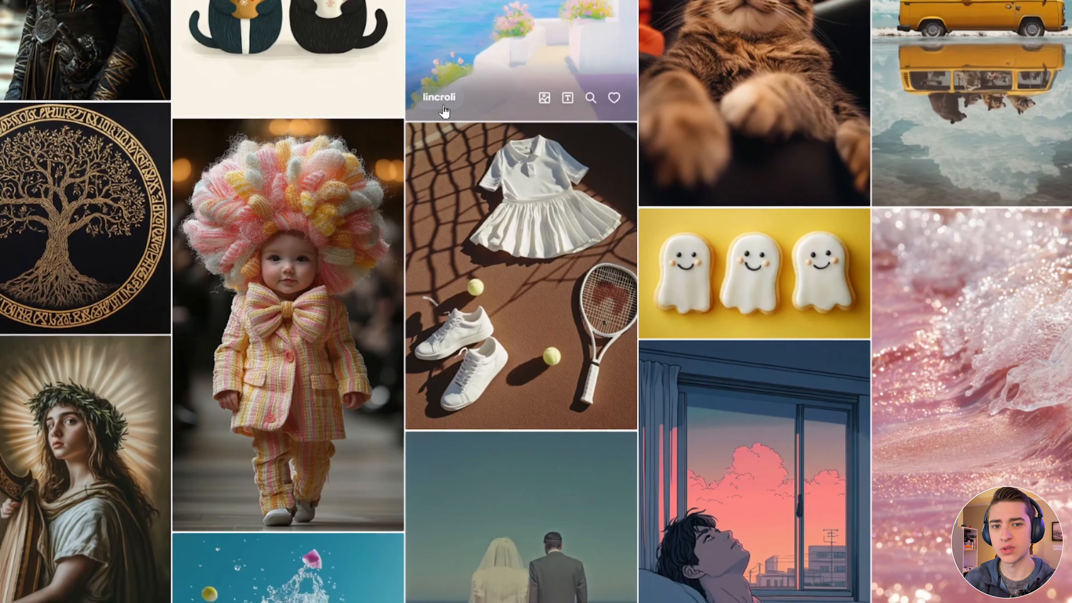
pyautogui.scroll(-8, 444, 112)
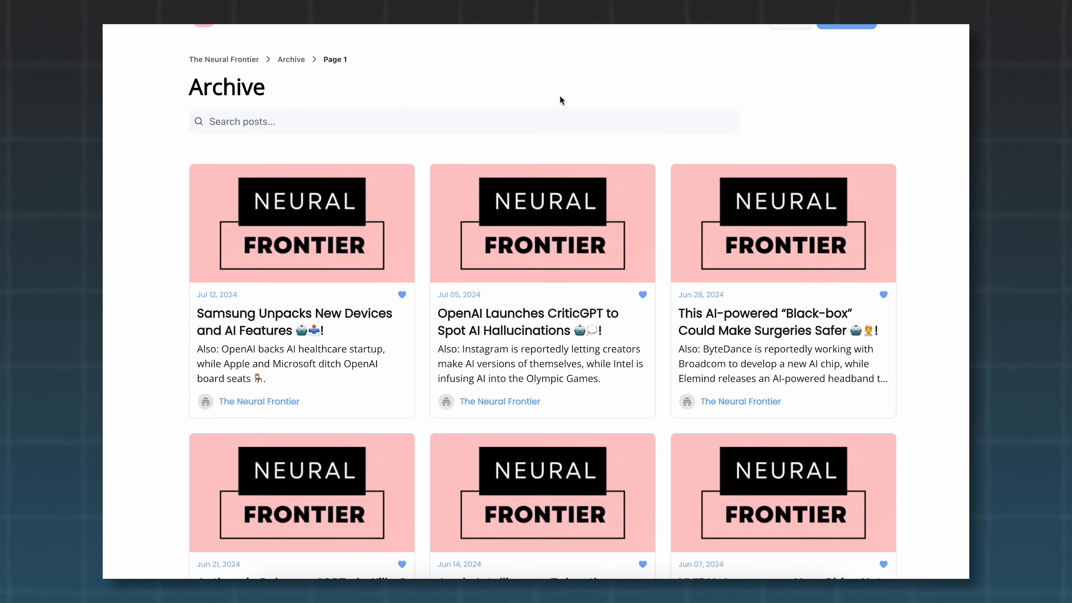
# Step: Browse The Neural Frontier's newsletter archive through to its older posts
pyautogui.scroll(-8, 561, 56)
pyautogui.scroll(-20, 561, 100)
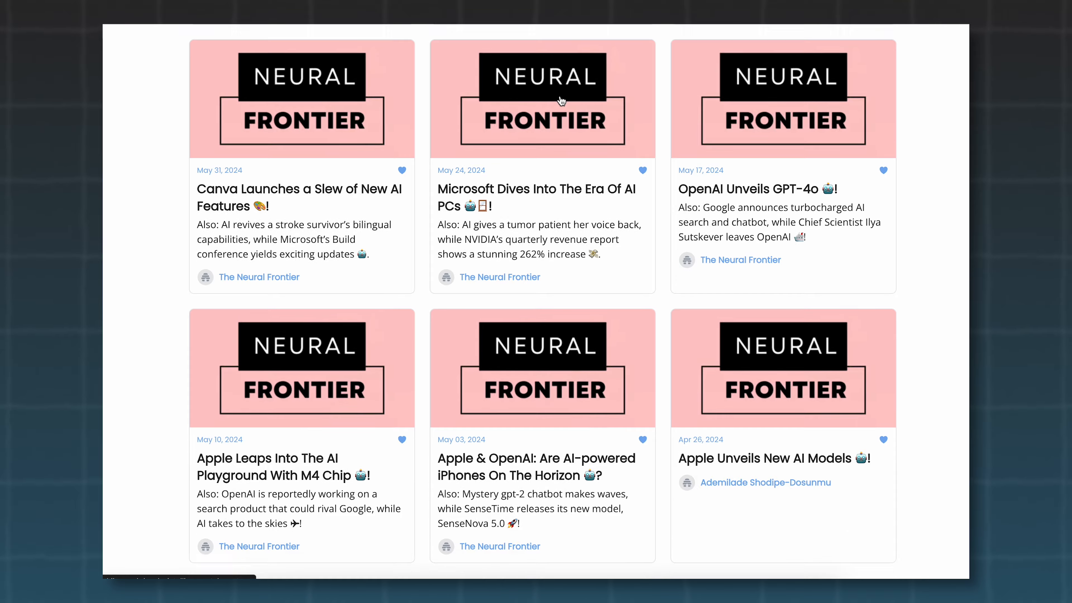
pyautogui.scroll(-8, 561, 234)
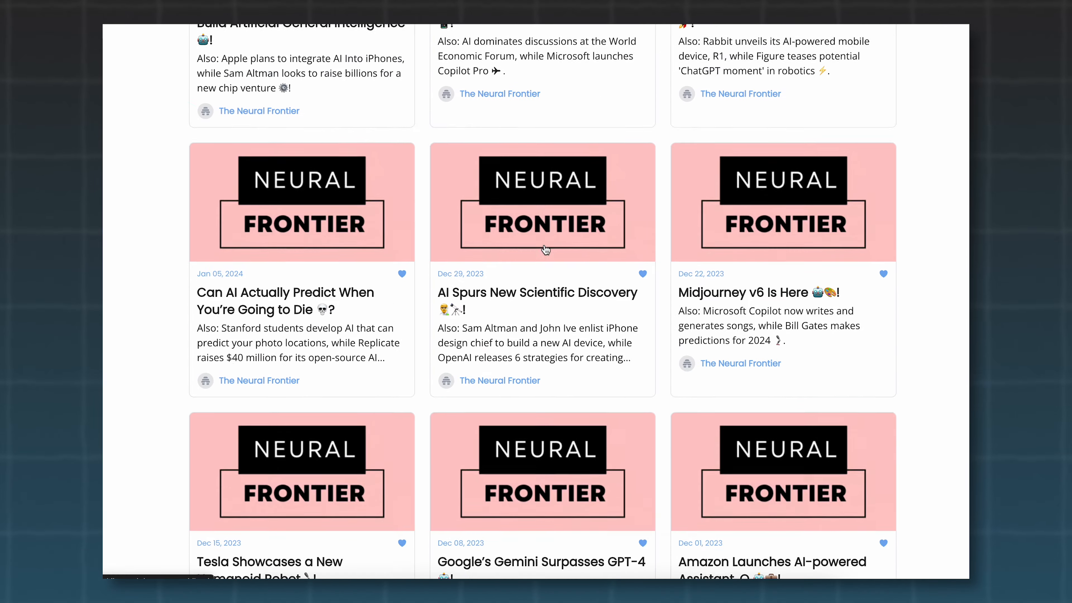
pyautogui.scroll(-5, 544, 245)
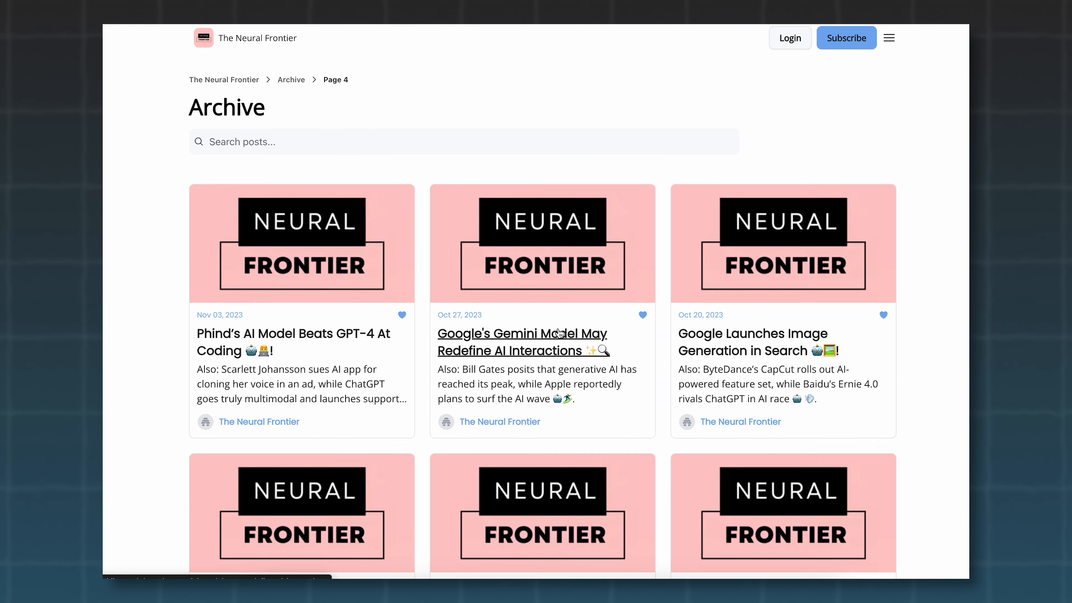
pyautogui.scroll(-12, 558, 330)
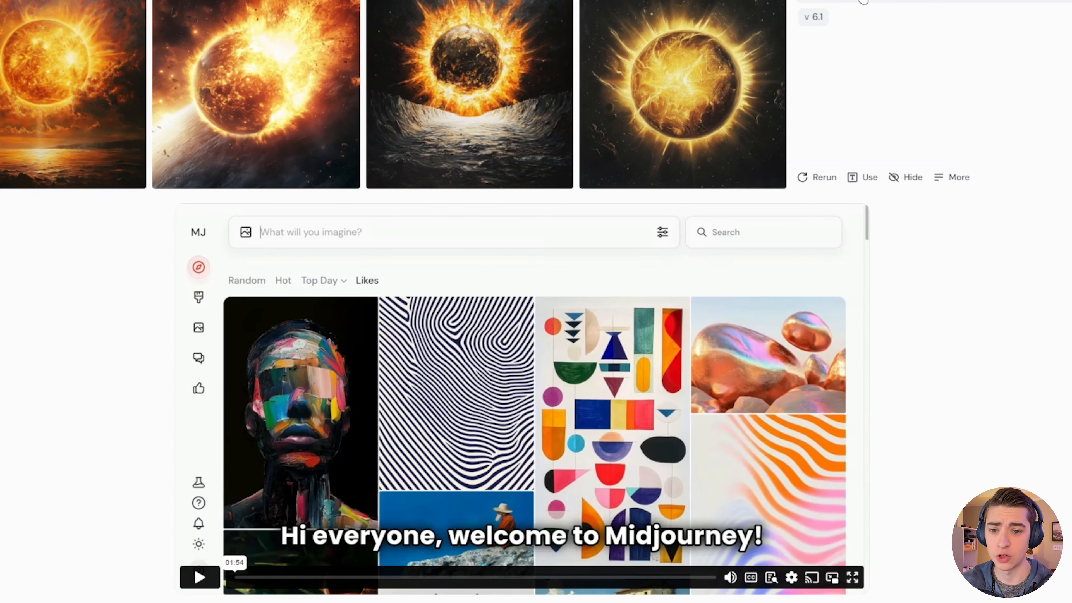
# Step: Open the first image generated for the sun-attacking-earth prompt and view all four results one by one
pyautogui.click(18, 40)
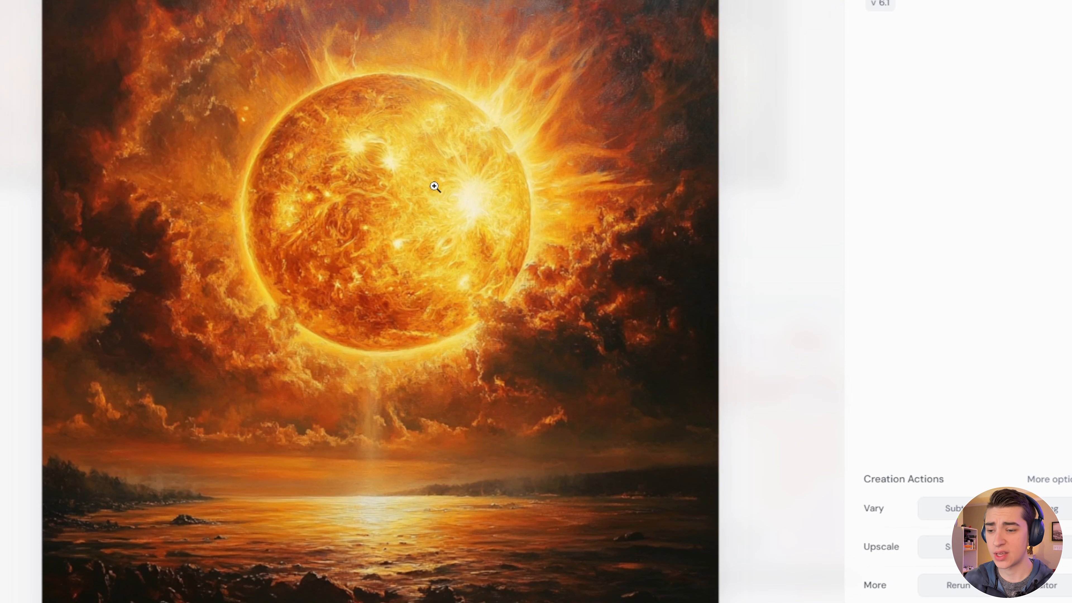
pyautogui.press('Right')
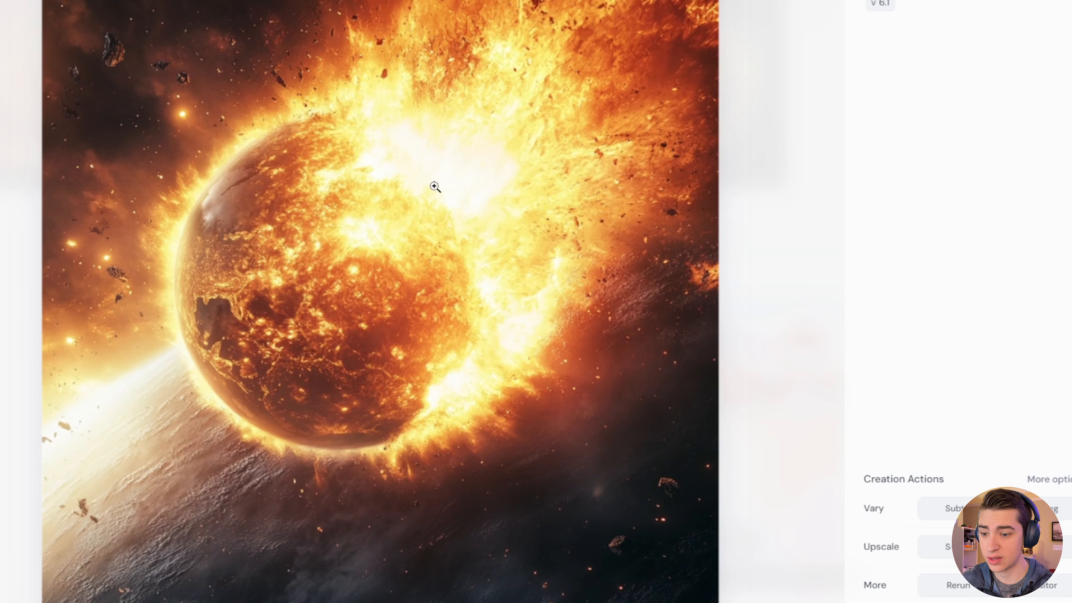
pyautogui.press('Right')
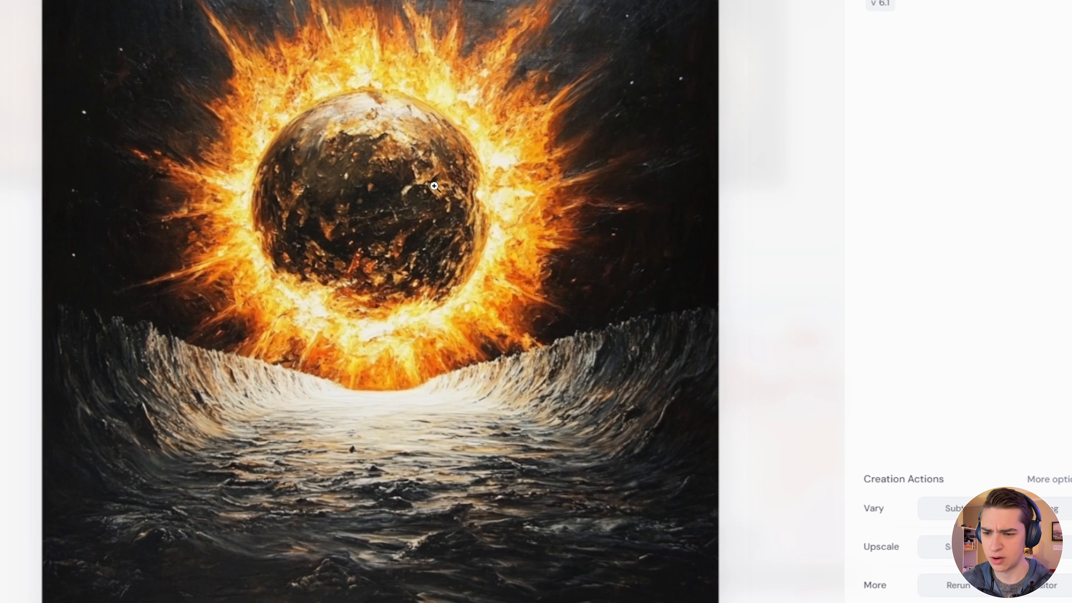
pyautogui.press('Right')
pyautogui.press('Left')
pyautogui.press('Left')
pyautogui.press('Left')
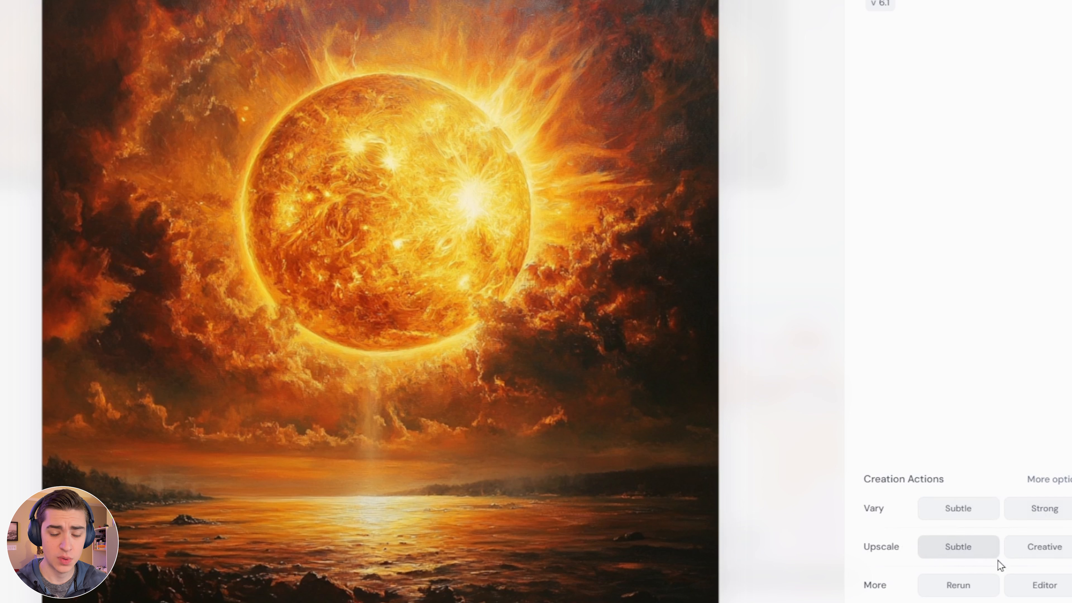
# Step: Add Remix, Pan and Zoom to the creation actions while viewing the image of the dark burning planet above the pale waves
pyautogui.moveTo(890, 591)
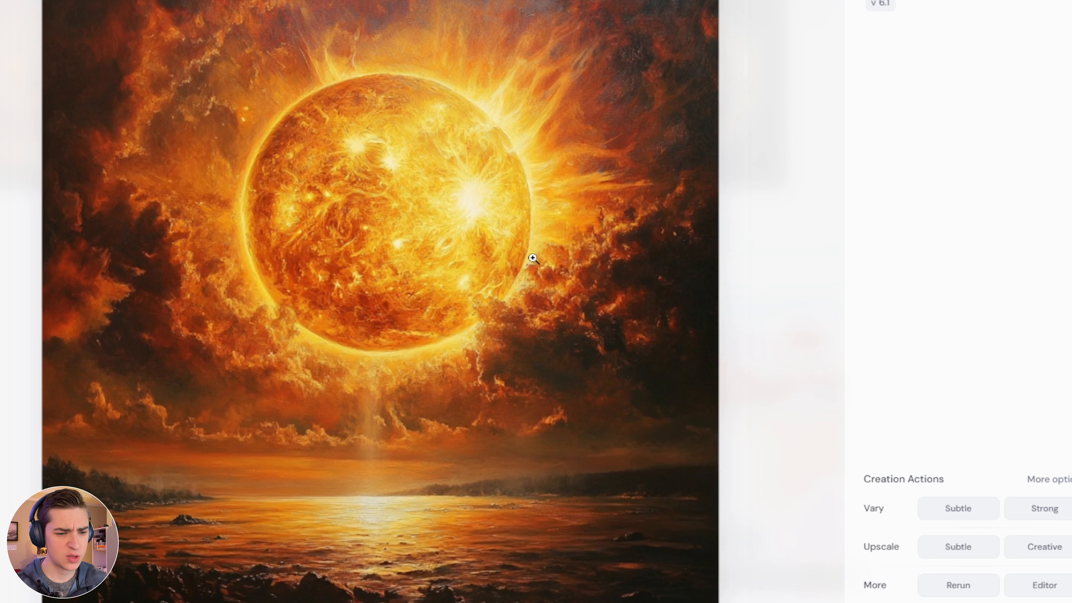
pyautogui.press('Right')
pyautogui.press('Left')
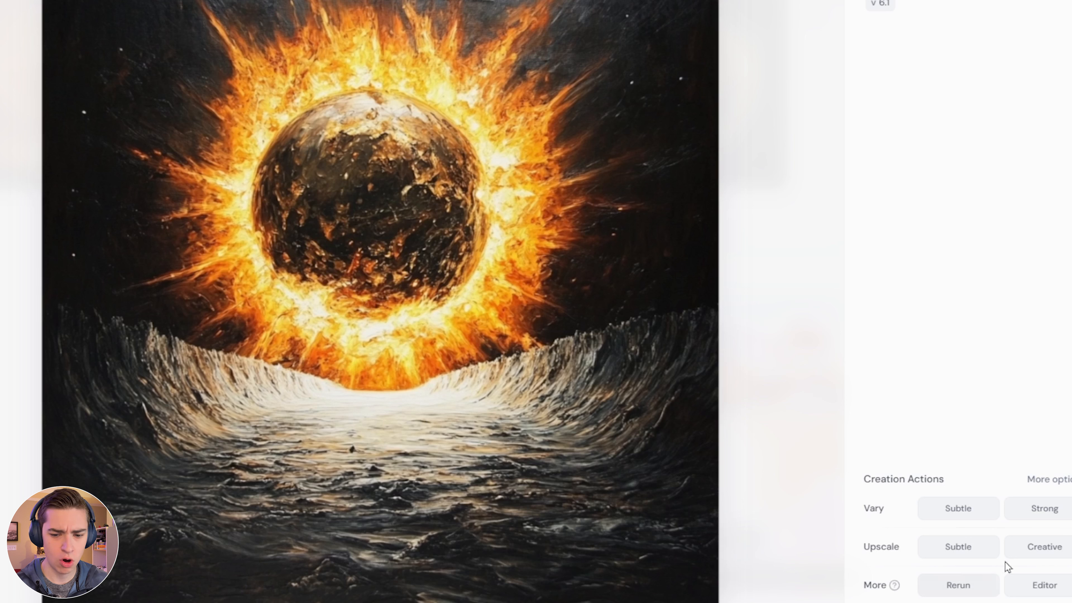
pyautogui.click(1047, 487)
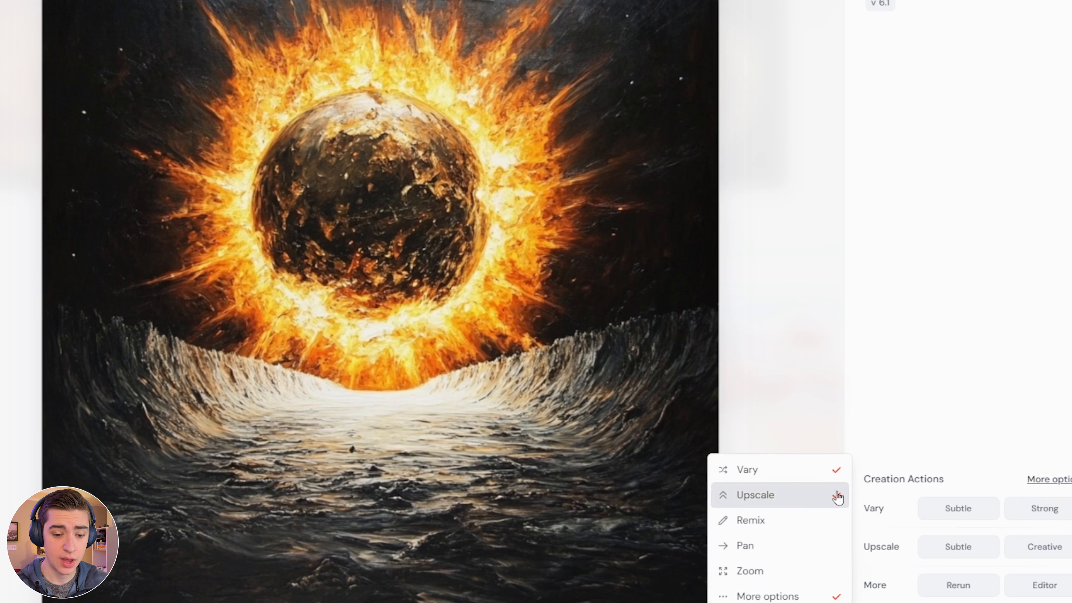
pyautogui.click(767, 528)
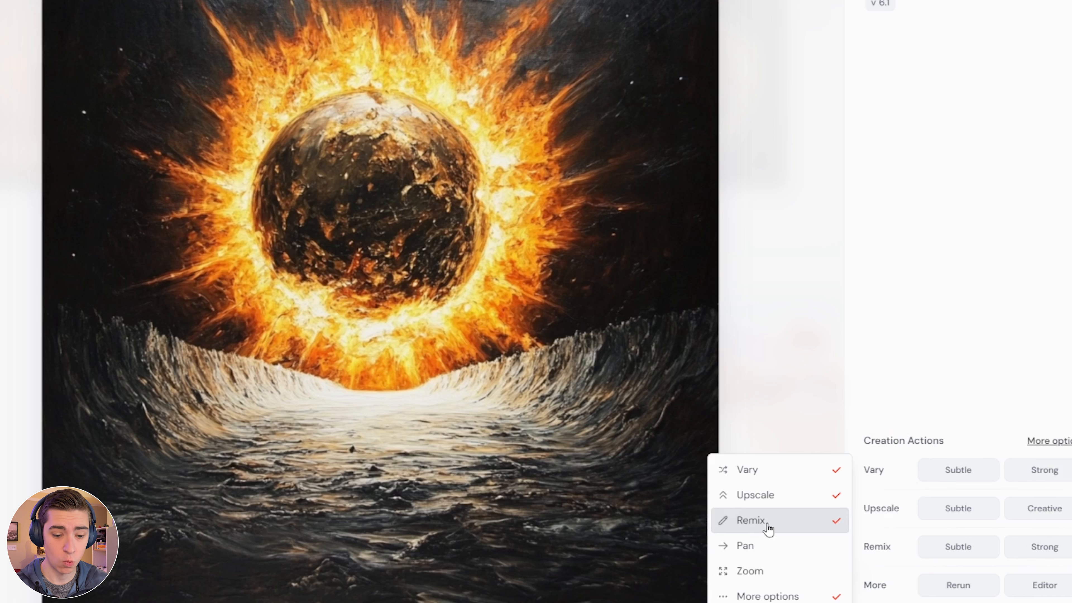
pyautogui.click(773, 551)
pyautogui.click(777, 582)
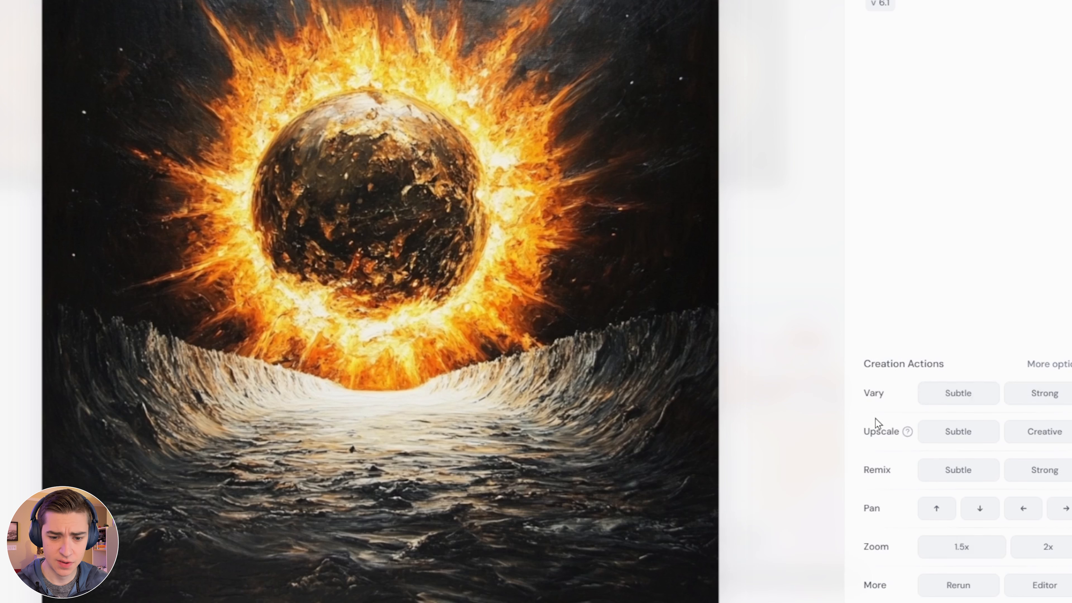
# Step: Create subtle variations of the dark burning planet image and view the four variations at large size
pyautogui.click(959, 401)
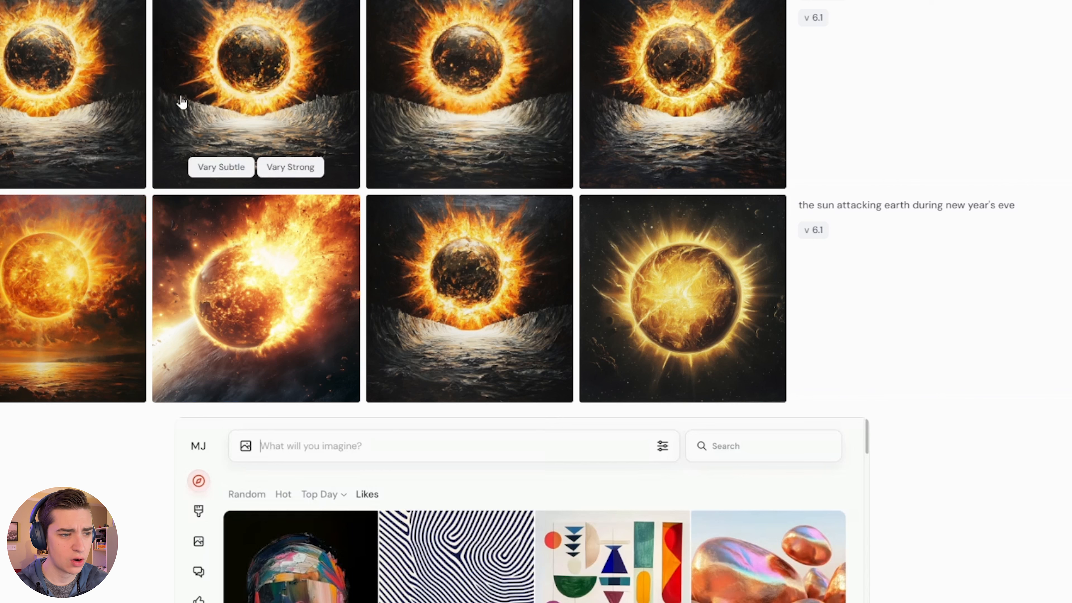
pyautogui.click(85, 40)
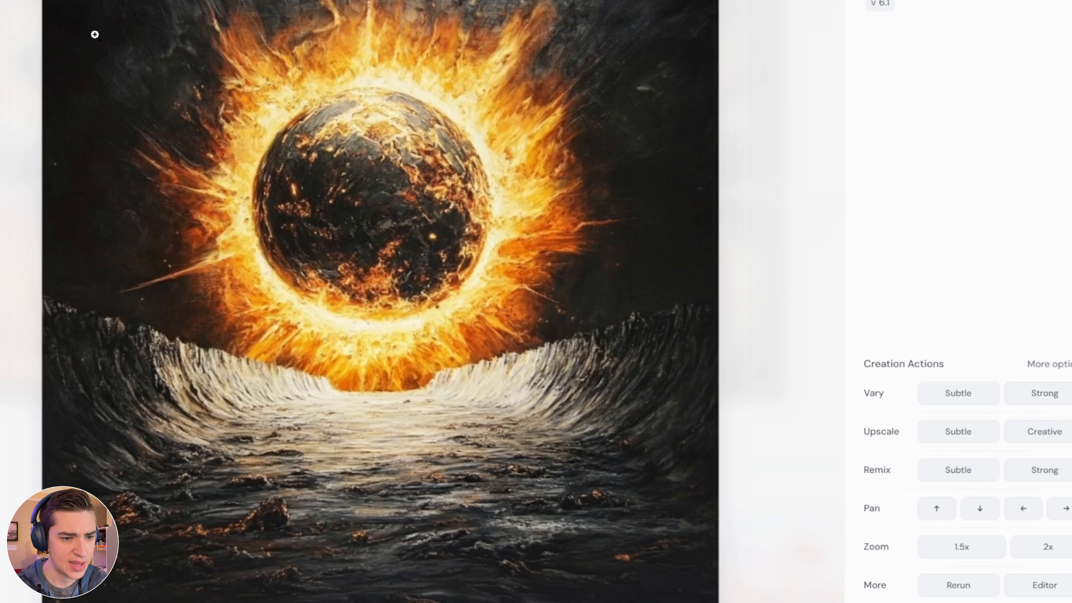
pyautogui.press('Right')
pyautogui.press('Right')
pyautogui.press('Right')
# Step: Upscale the original image of the sun over the sea with the Creative option and return to the creations
pyautogui.press('Right')
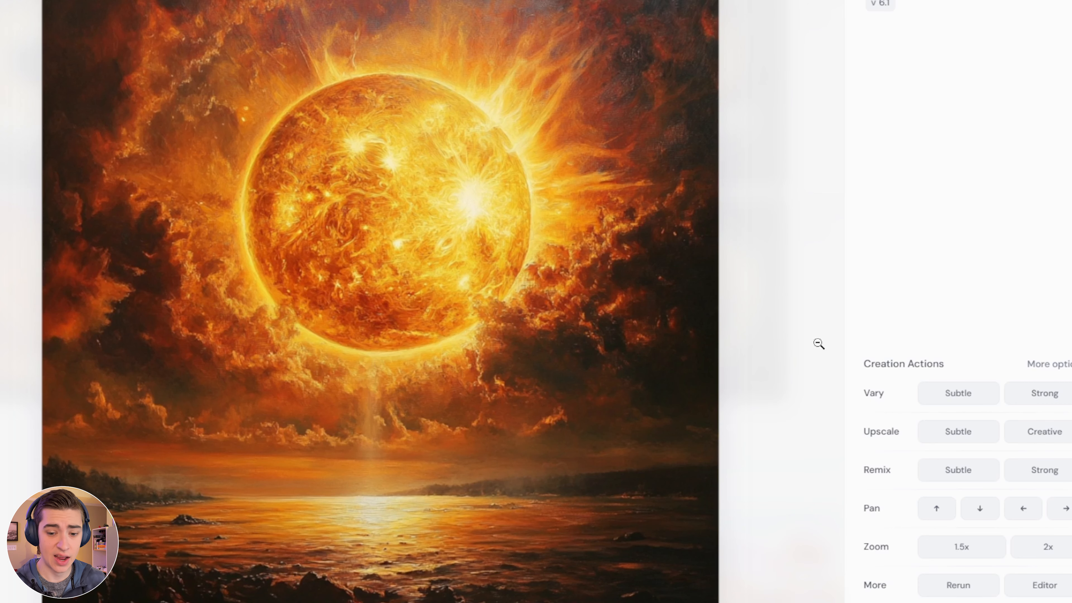
pyautogui.click(1029, 431)
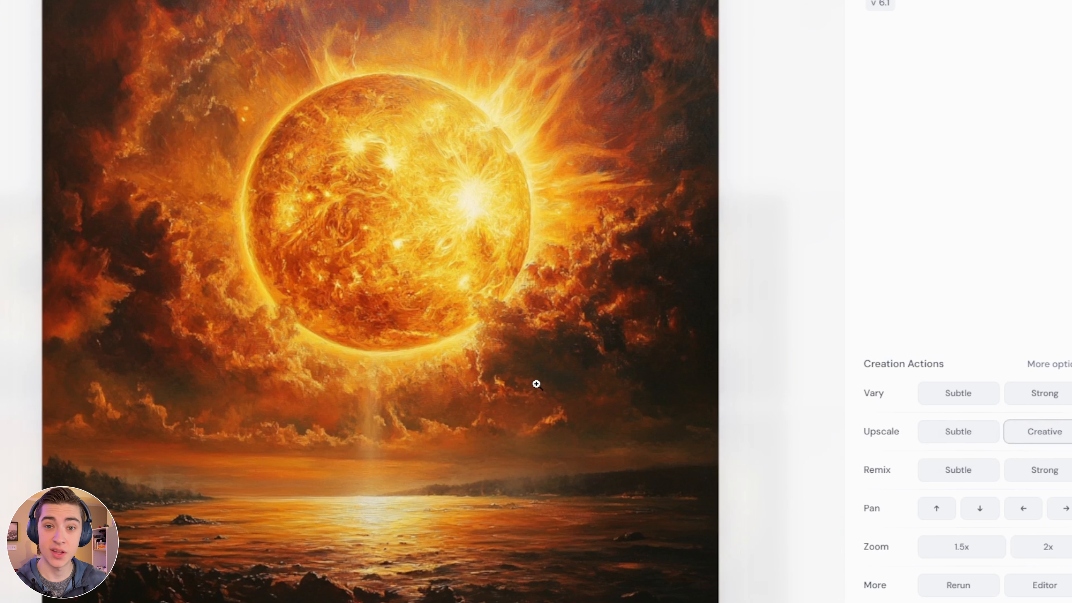
pyautogui.press('Escape')
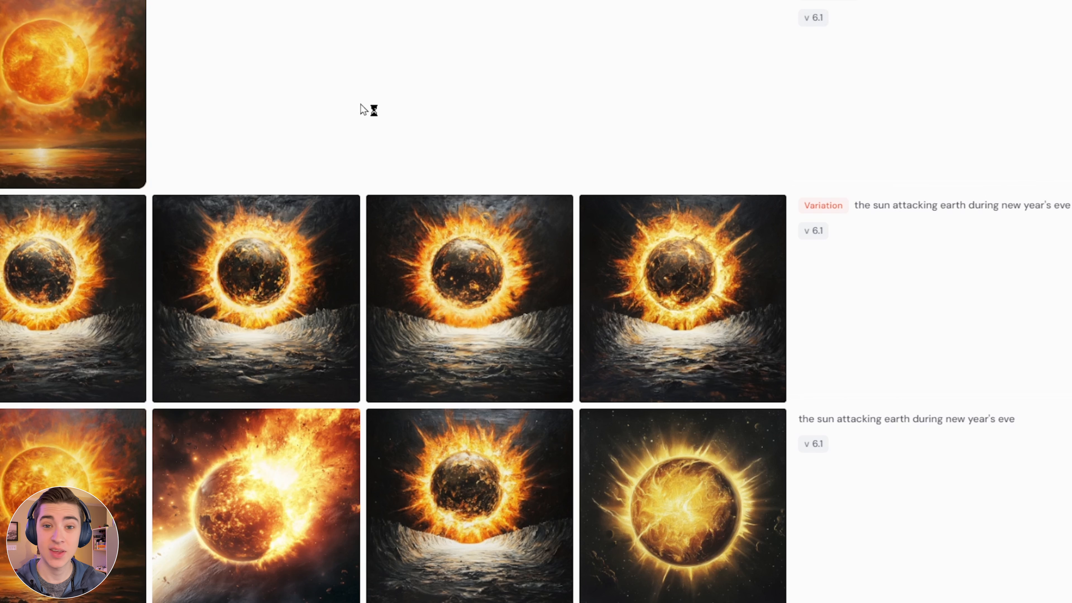
# Step: Open the upscaled image of the sun over the sea and inspect its details enlarged
pyautogui.moveTo(69, 30)
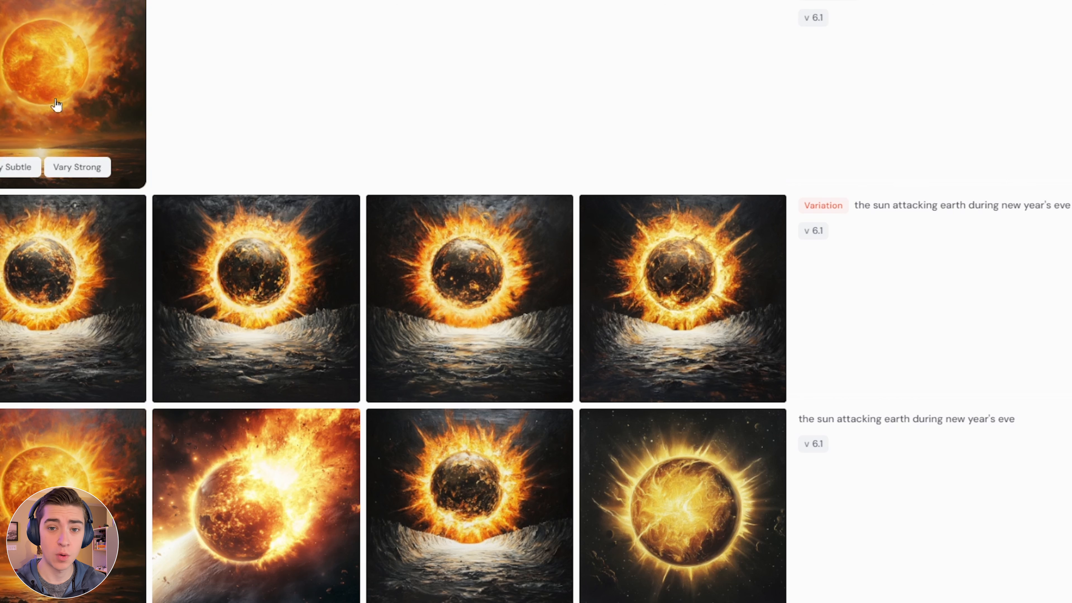
pyautogui.click(53, 146)
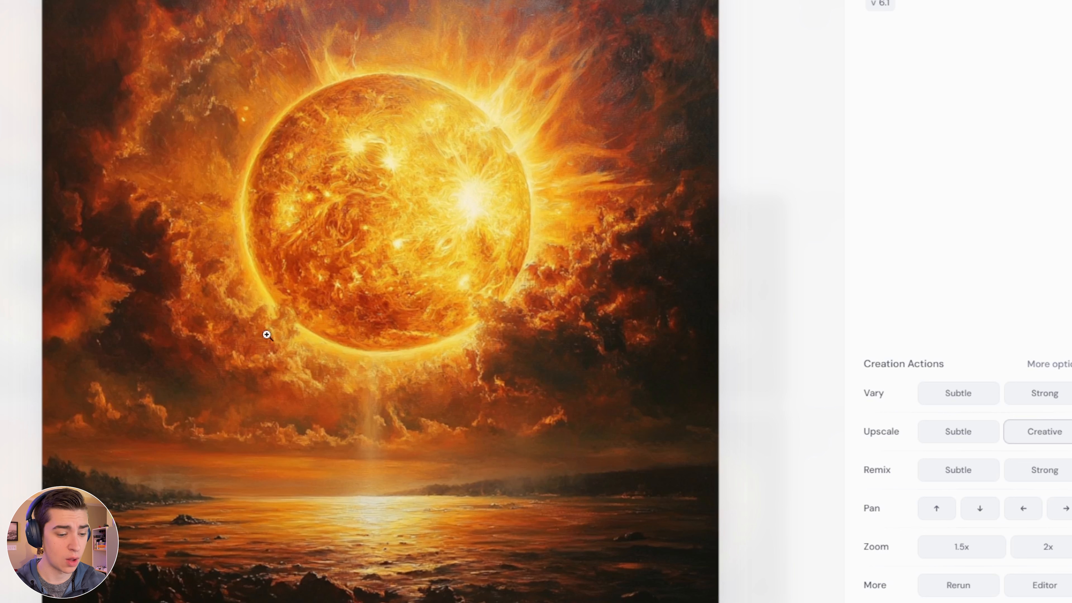
pyautogui.press('Escape')
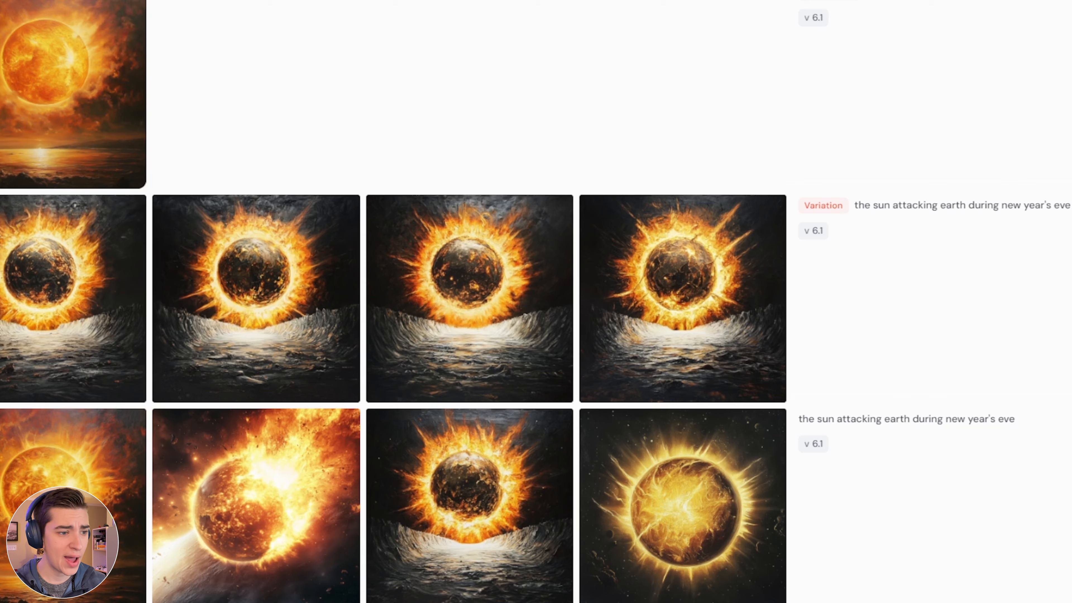
pyautogui.click(55, 87)
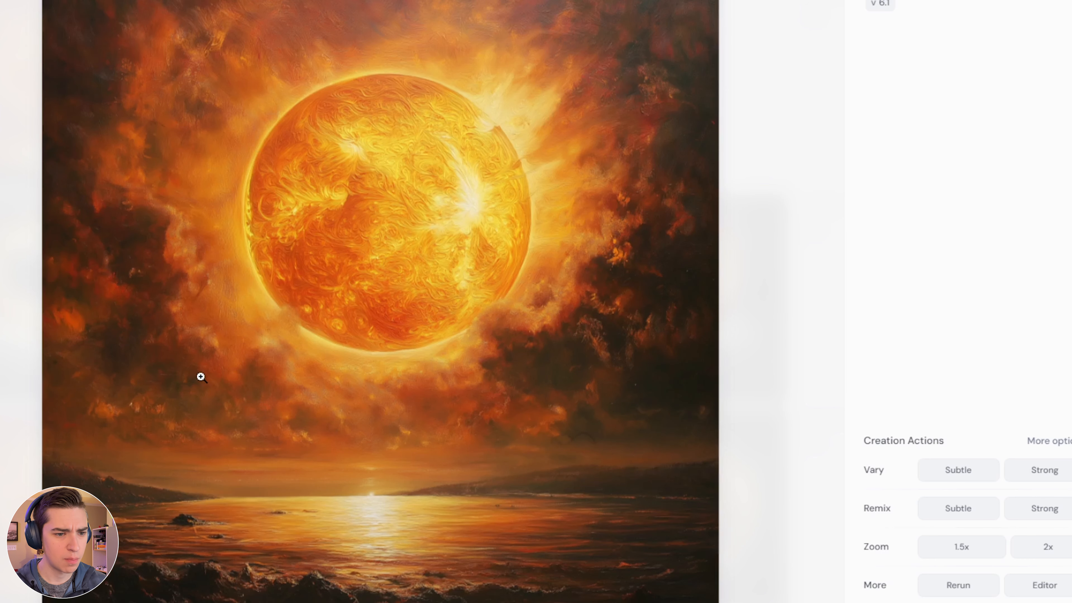
pyautogui.click(378, 156)
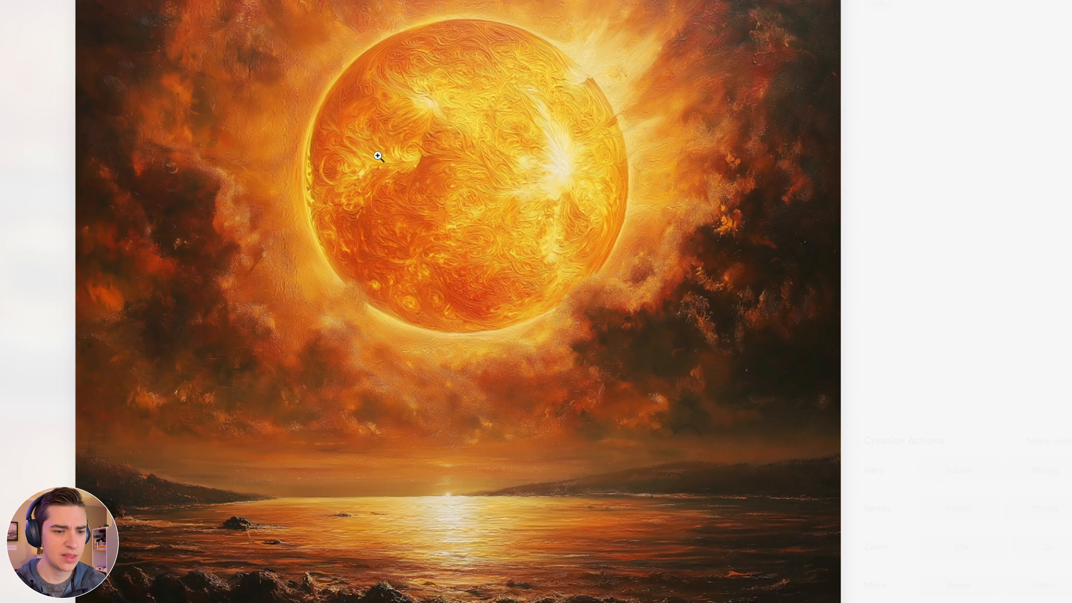
pyautogui.click(437, 54)
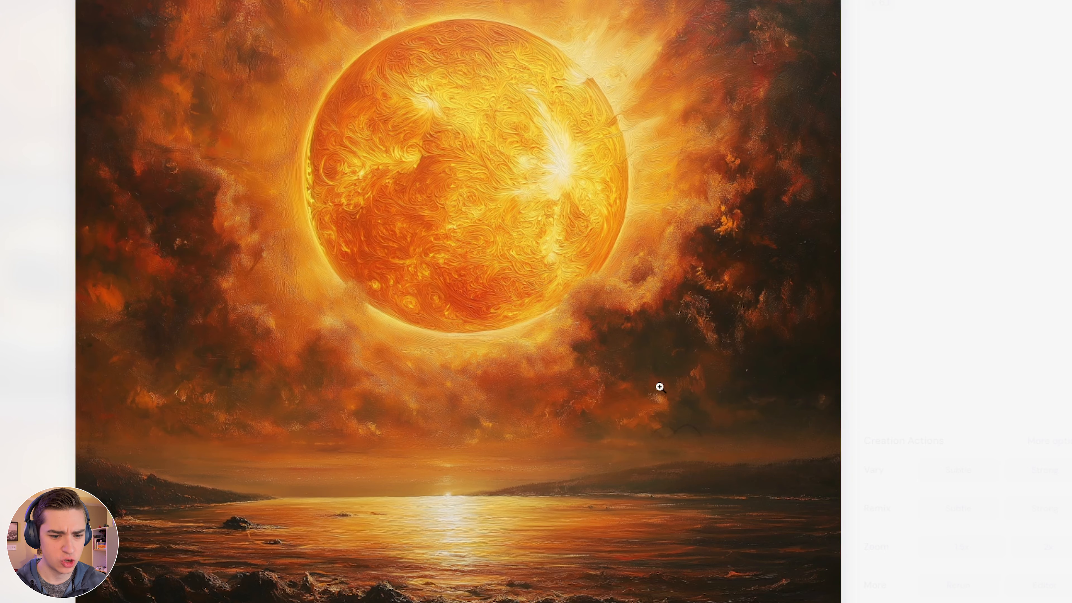
pyautogui.click(659, 387)
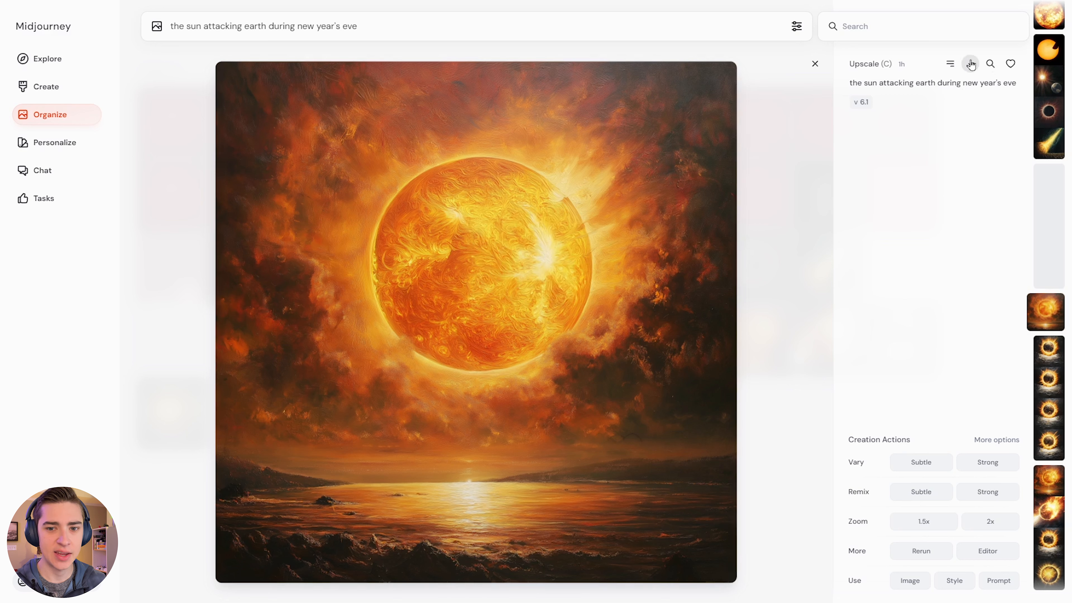
# Step: Check the upscaled sun image's extra options, search for similar images and browse the results
pyautogui.click(950, 64)
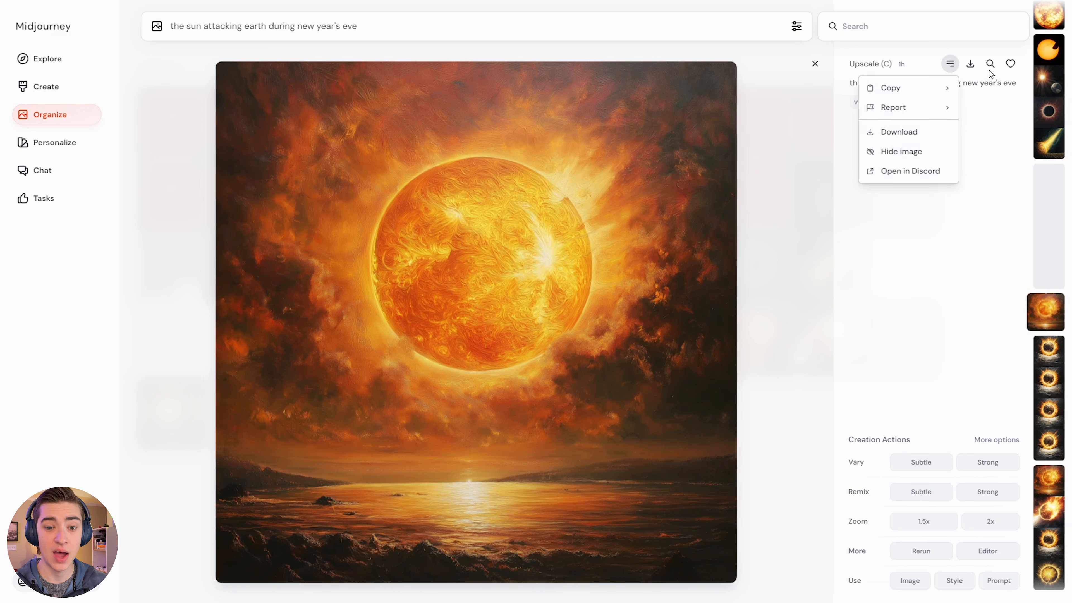
pyautogui.click(993, 79)
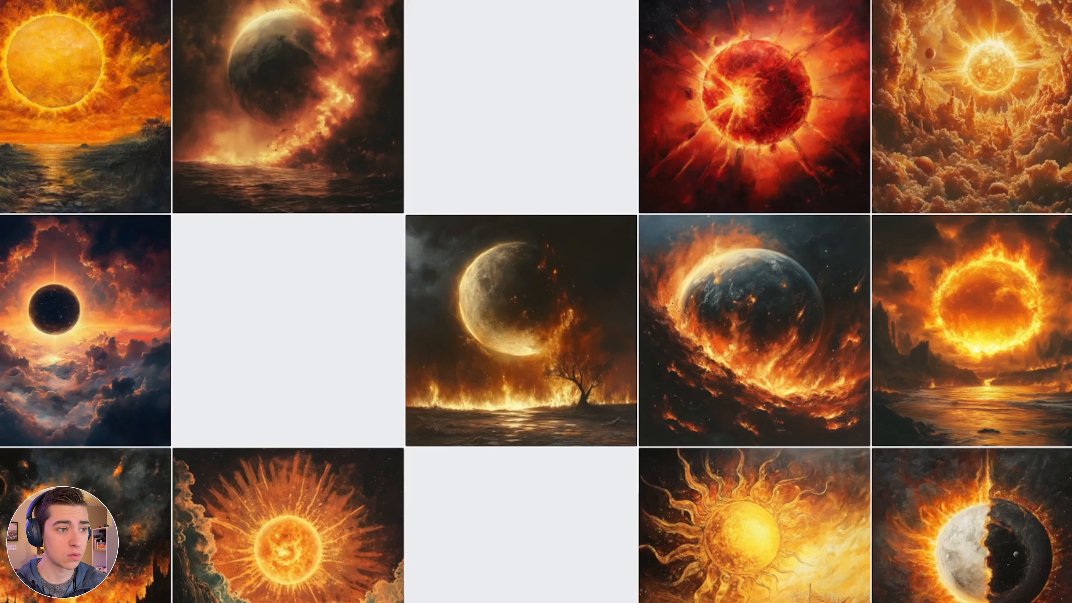
pyautogui.scroll(-5, 643, 186)
pyautogui.scroll(-5, 652, 202)
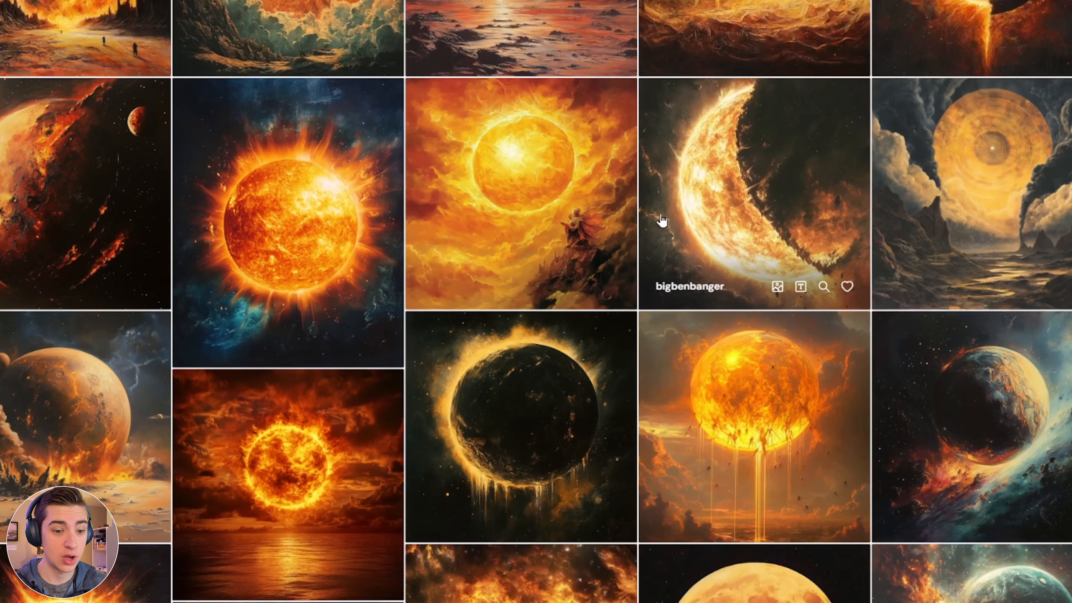
pyautogui.scroll(-2, 774, 147)
pyautogui.scroll(-10, 775, 147)
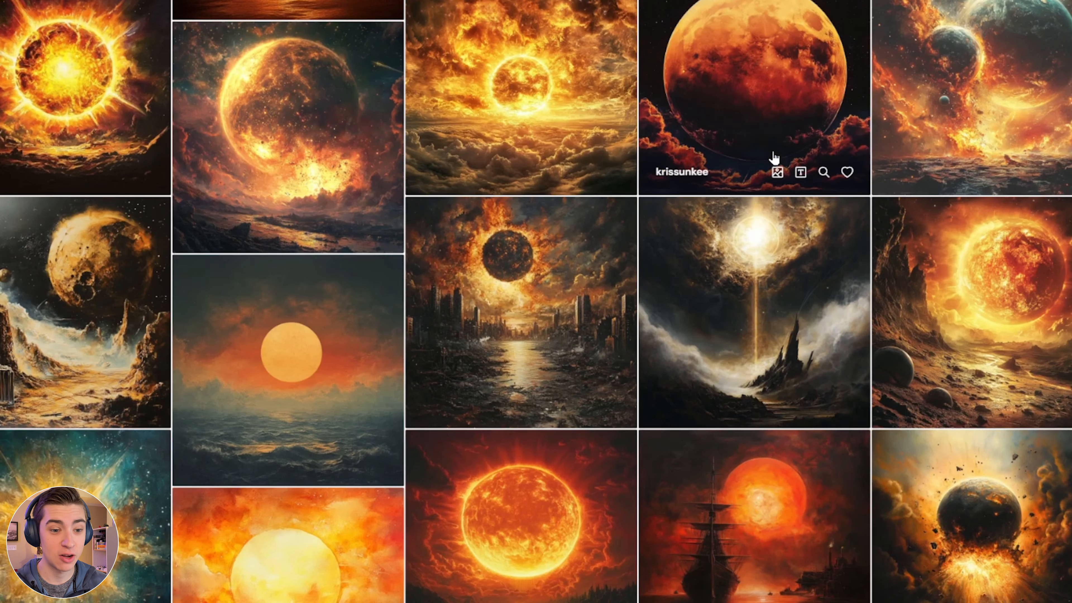
# Step: Browse the similar images, view the sailing ship under the red sun with its prompt and enlarged, and close it
pyautogui.scroll(-8, 271, 246)
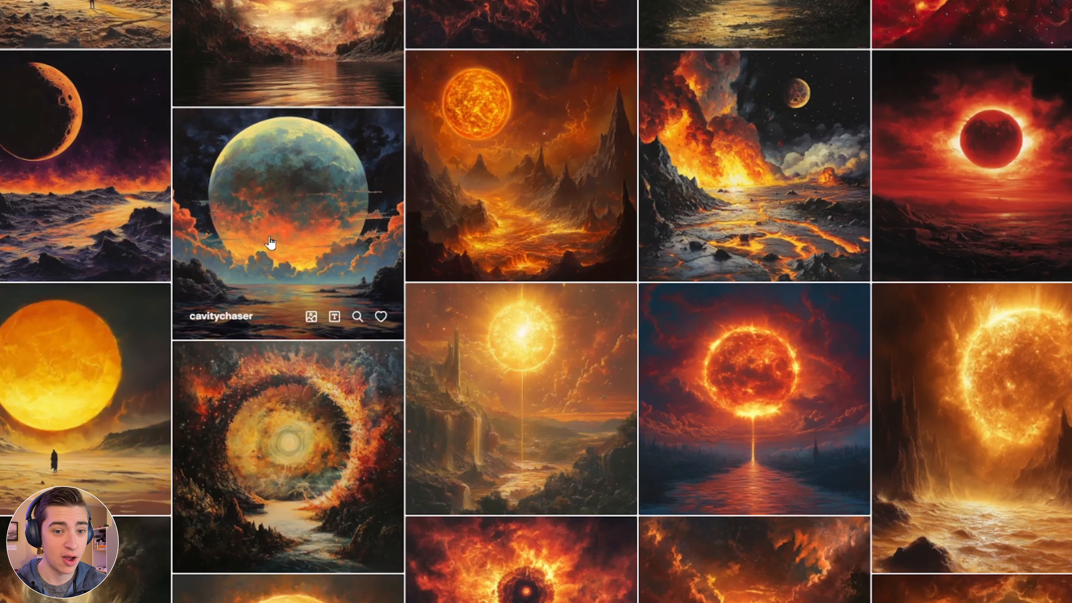
pyautogui.scroll(3, 270, 242)
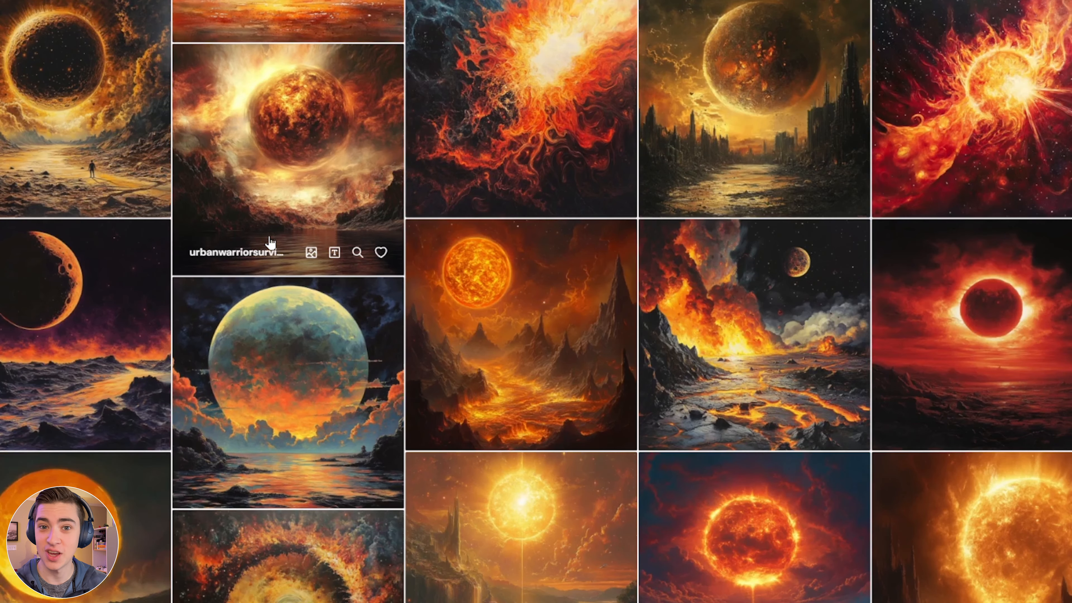
pyautogui.scroll(8, 612, 249)
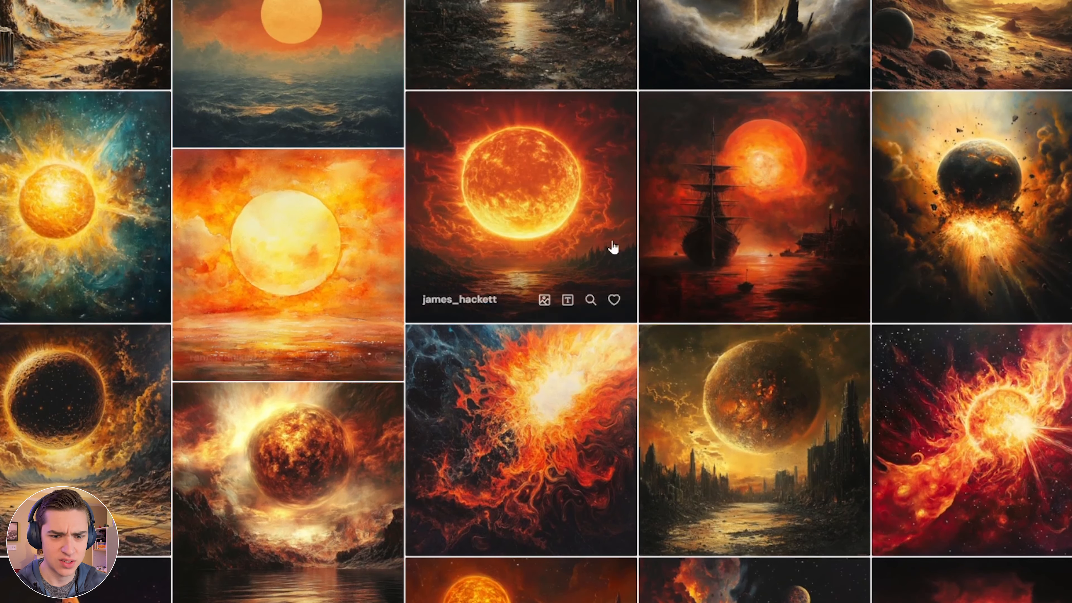
pyautogui.click(746, 167)
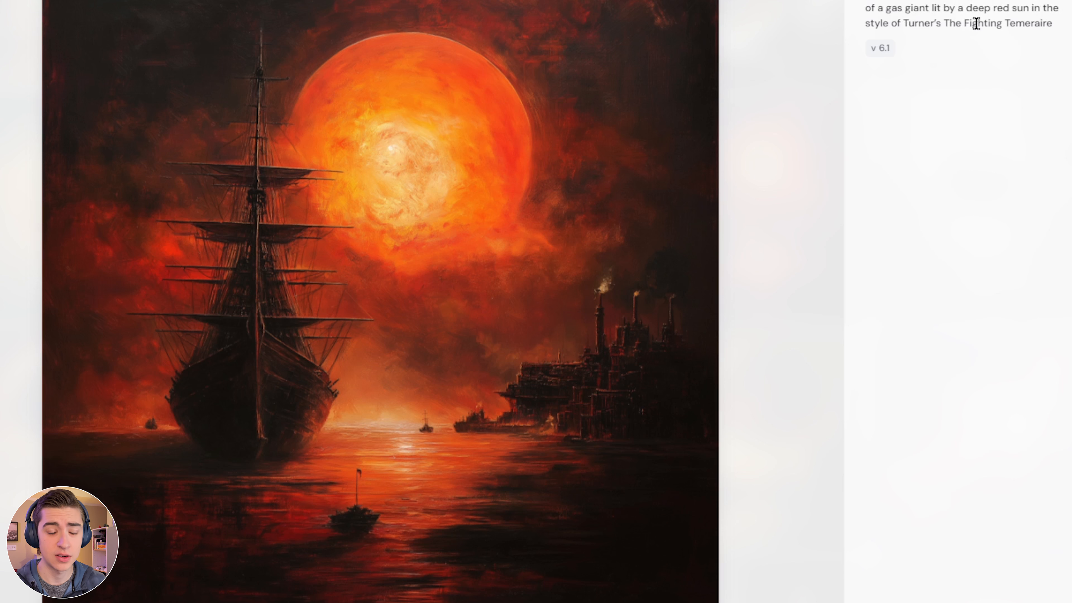
pyautogui.click(885, 227)
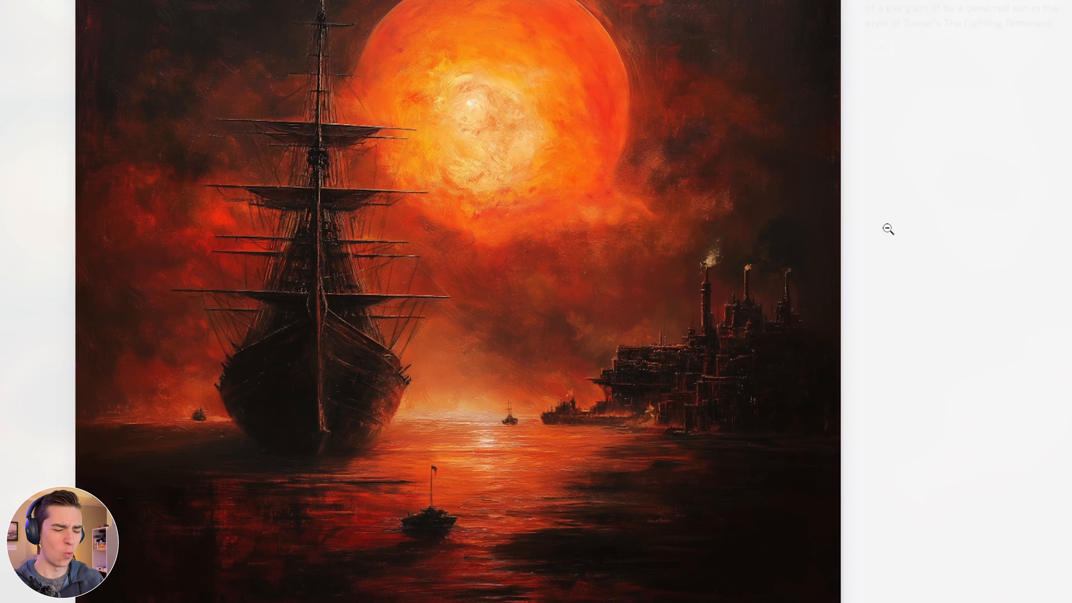
pyautogui.click(864, 247)
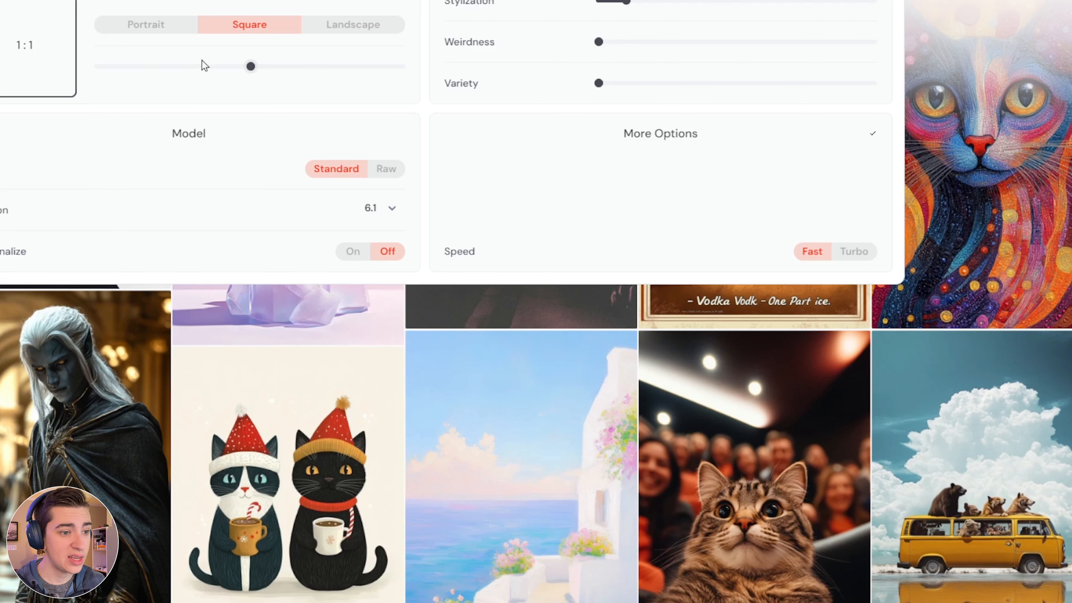
# Step: Try the Portrait, Square and Landscape image size presets and set the aspect ratio back to 1:1
pyautogui.click(114, 37)
pyautogui.click(249, 29)
pyautogui.click(366, 31)
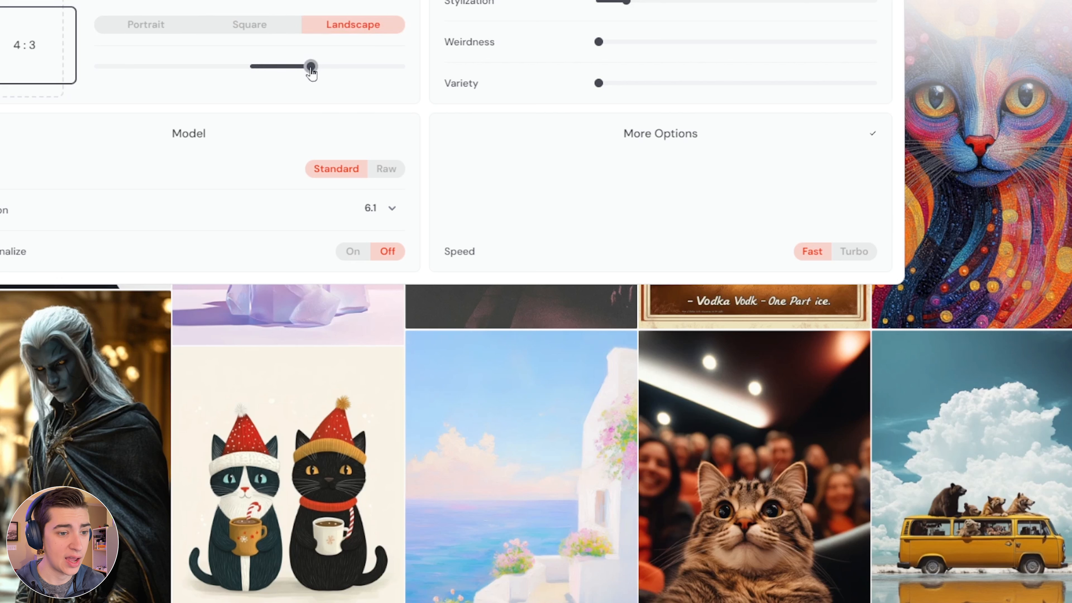
pyautogui.moveTo(311, 68); pyautogui.dragTo(253, 68)
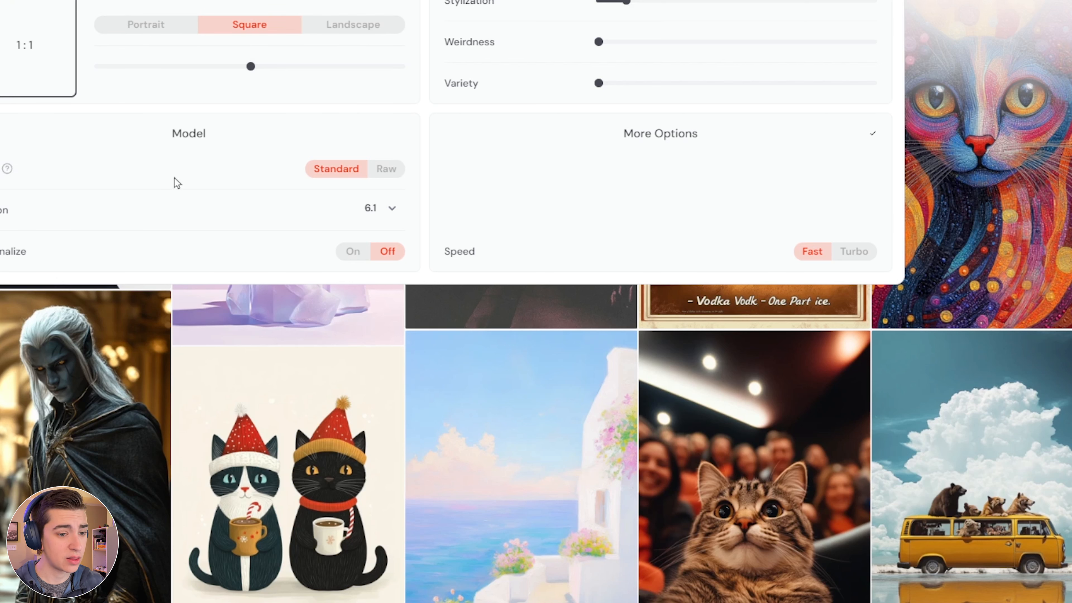
# Step: Try the Raw model mode, switch back to Standard, and review the available model versions while keeping 6.1 with Personalize off
pyautogui.click(388, 169)
pyautogui.click(341, 173)
pyautogui.click(381, 209)
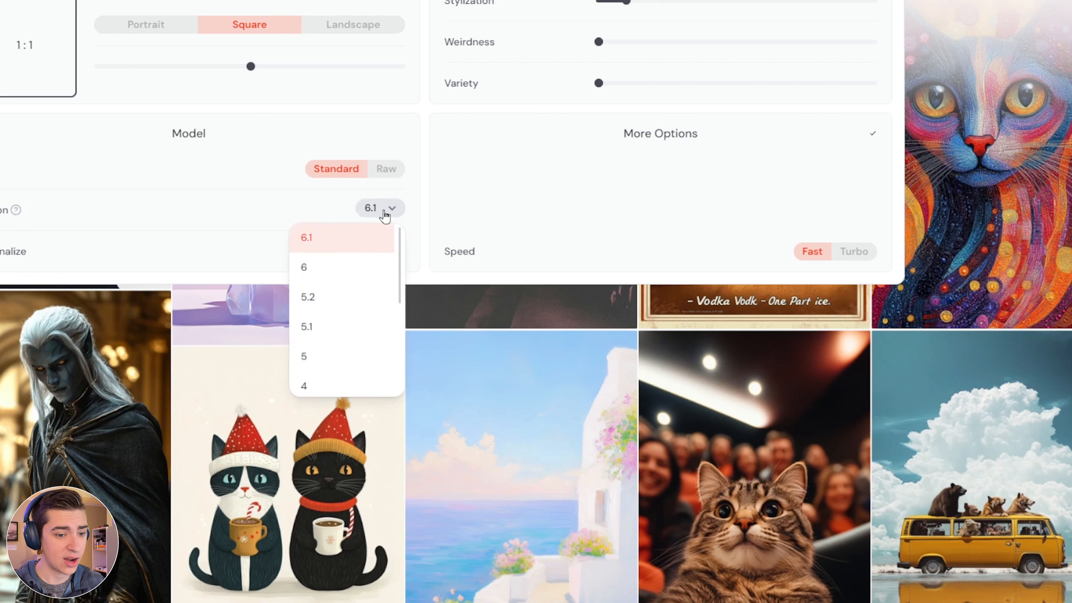
pyautogui.scroll(-3, 333, 321)
pyautogui.scroll(3, 347, 306)
pyautogui.click(376, 249)
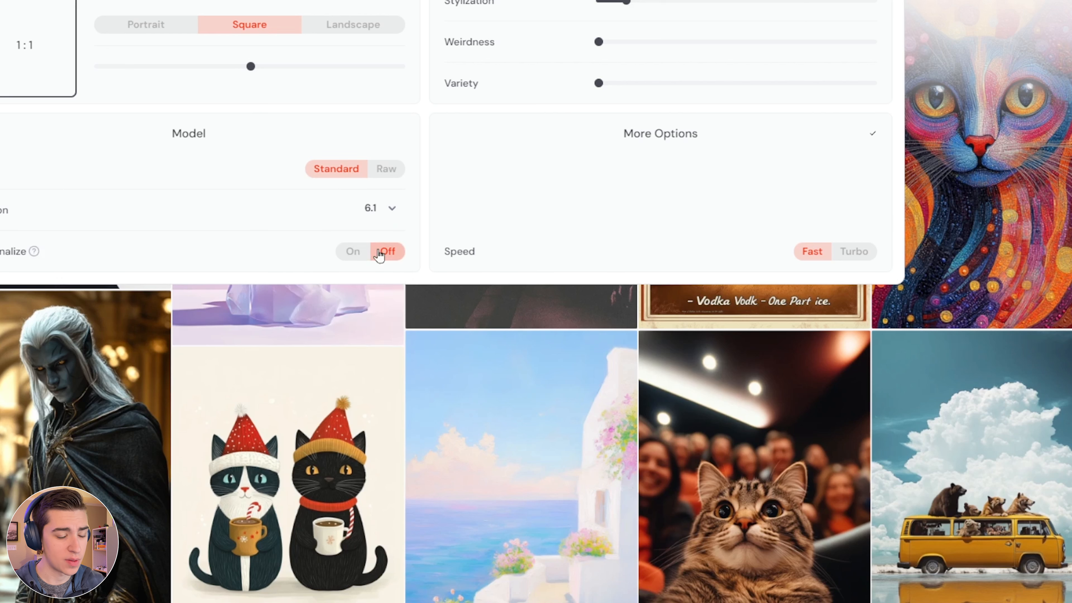